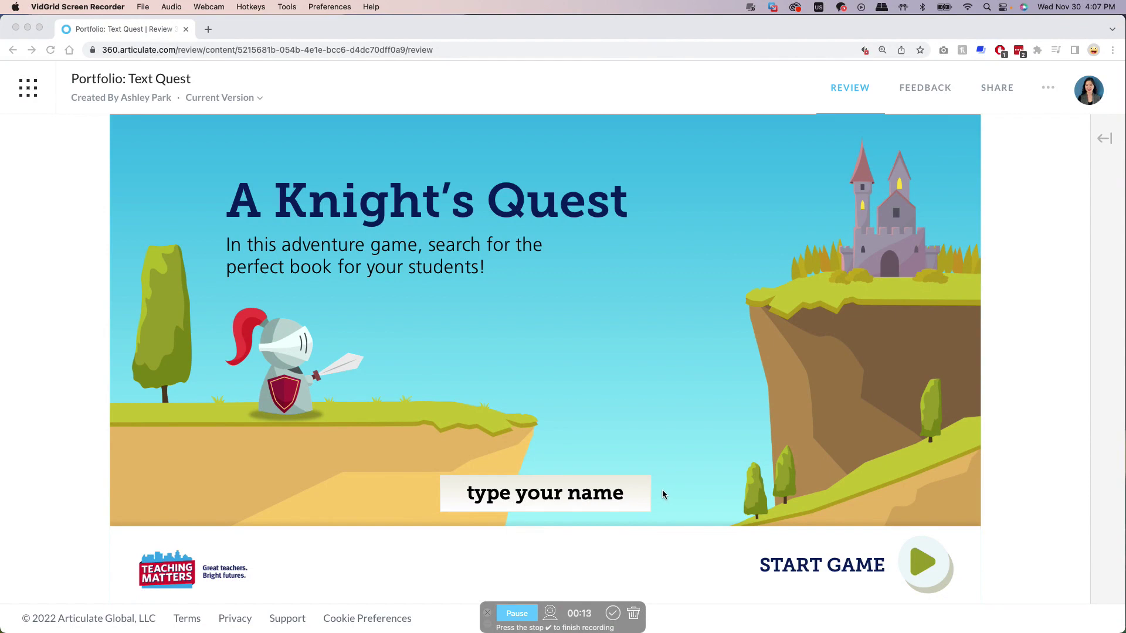
Type a player name into the A Knight's Quest name field and dismiss the autofill suggestions
left_click(619, 493)
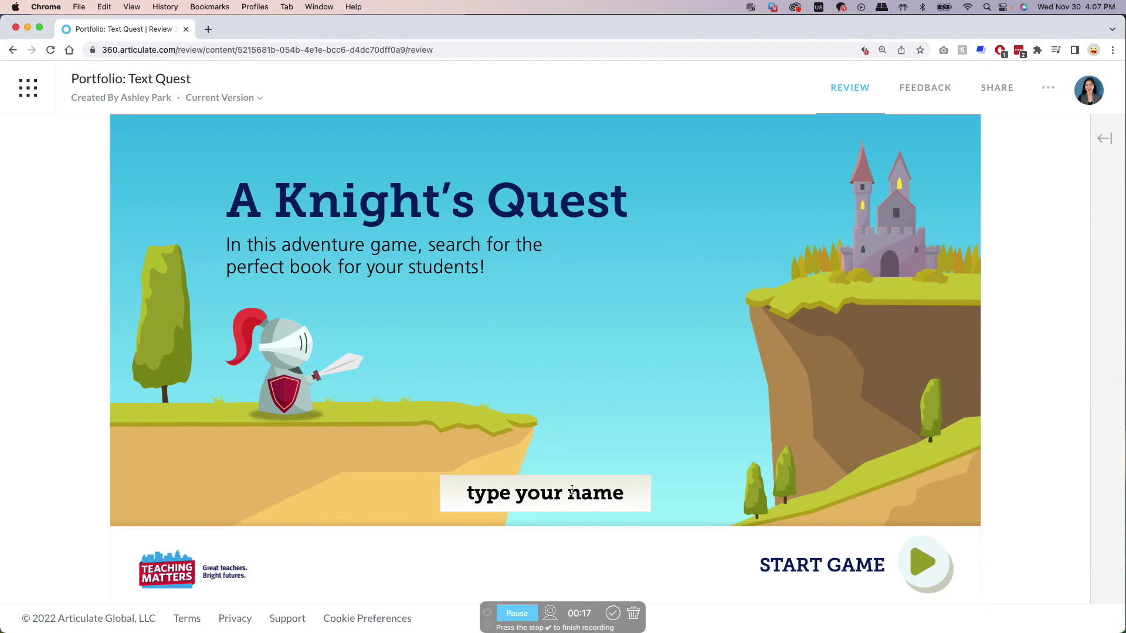
left_click(572, 491)
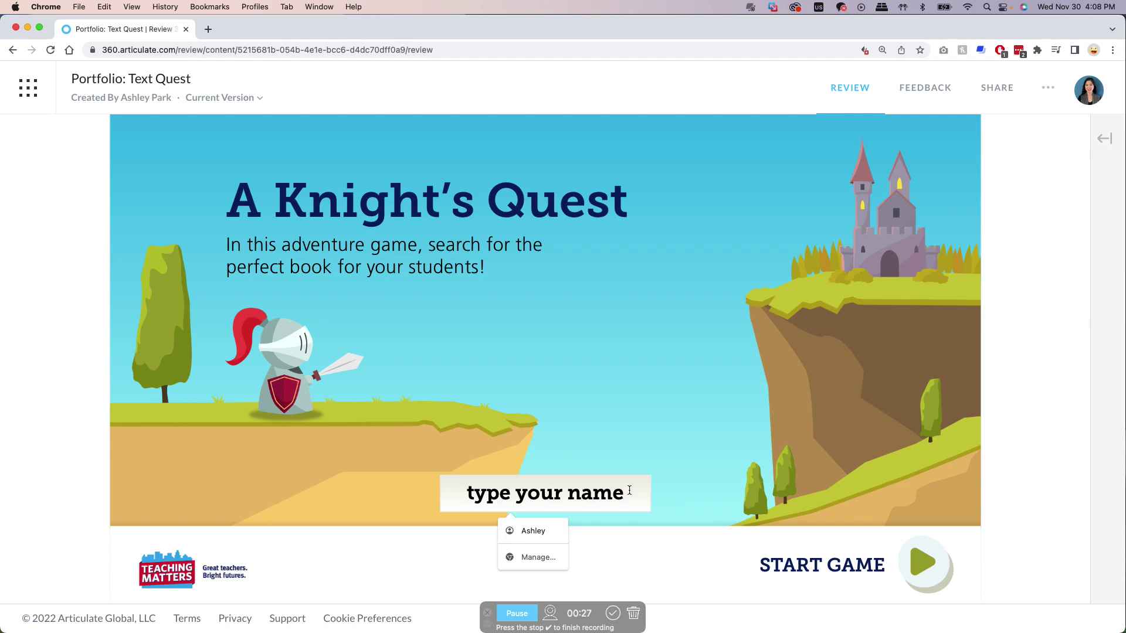
type("ash")
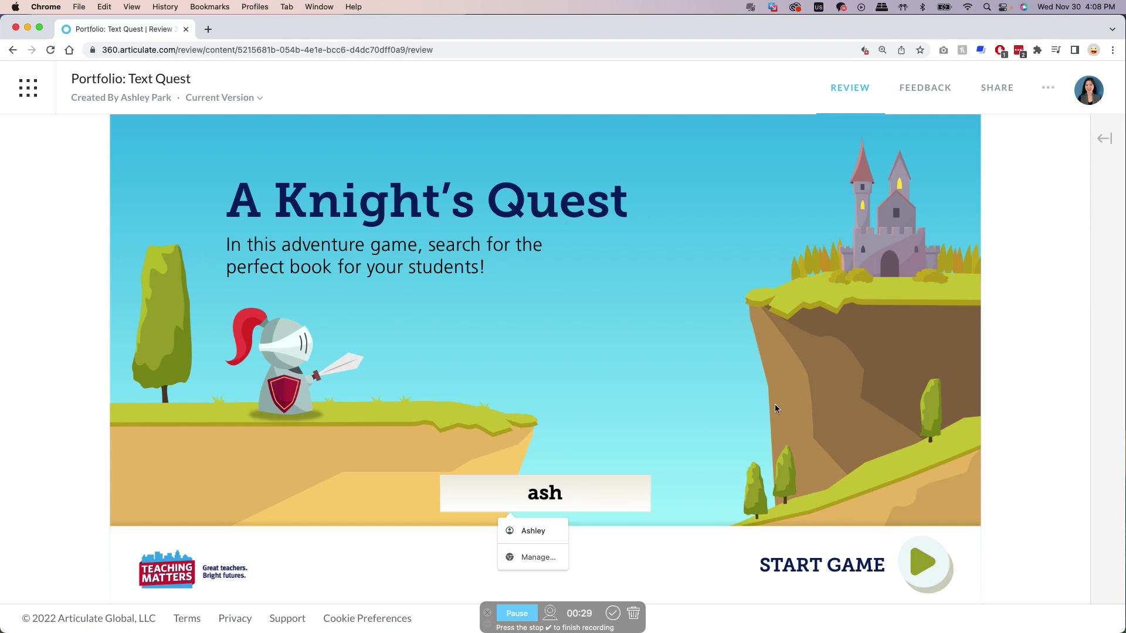
left_click(673, 573)
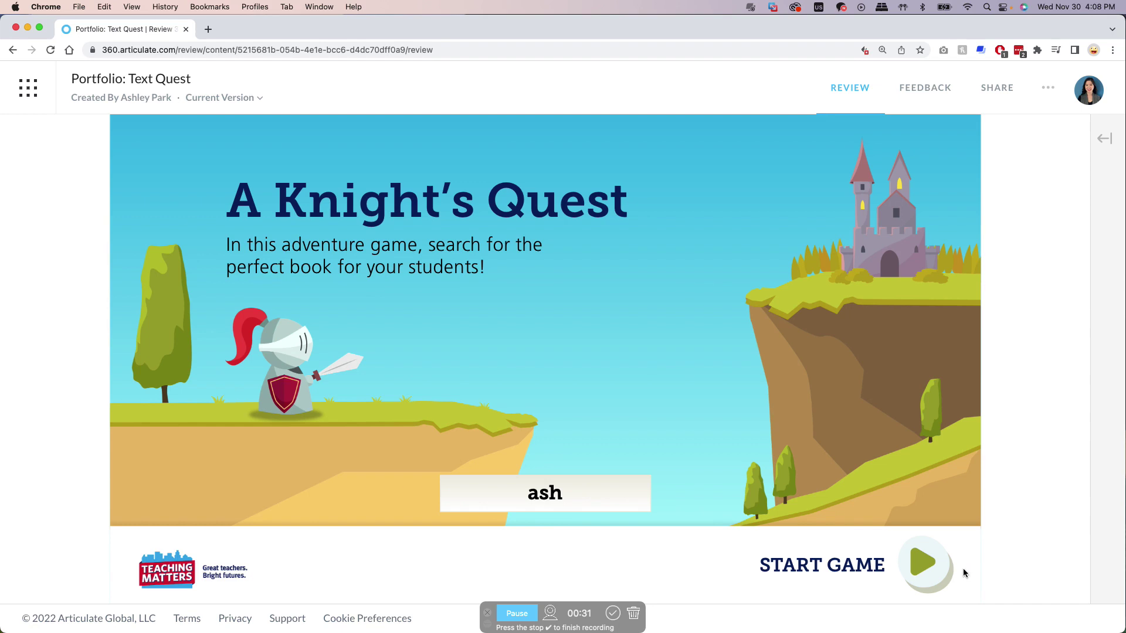
Start the game and walk the knight past the girl and the scroll, through the castle door
left_click(925, 566)
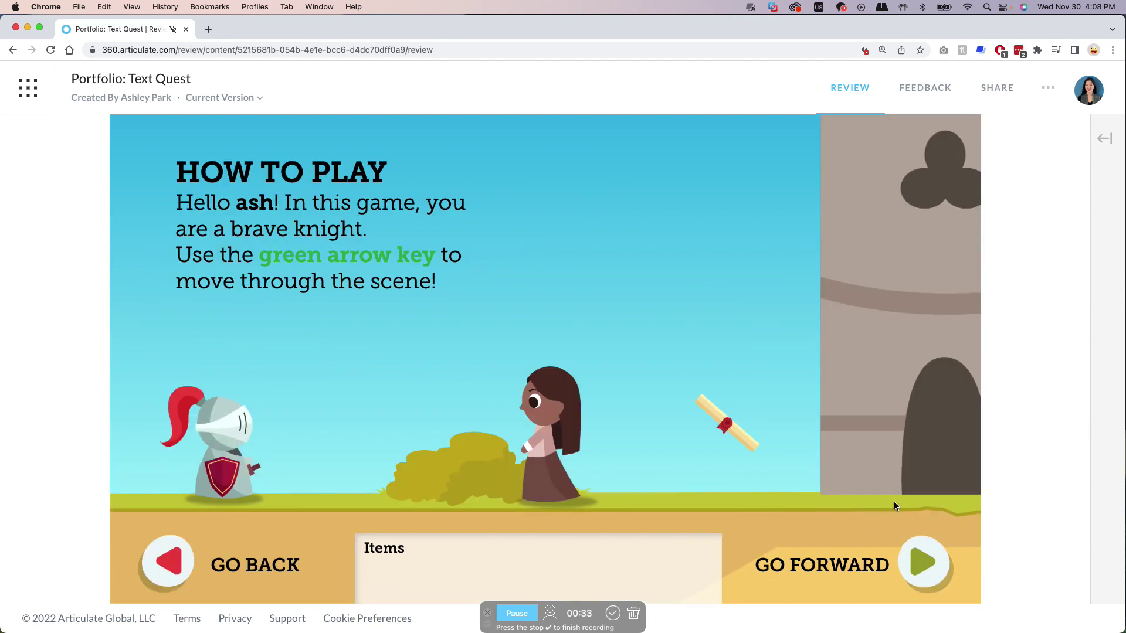
left_click(923, 562)
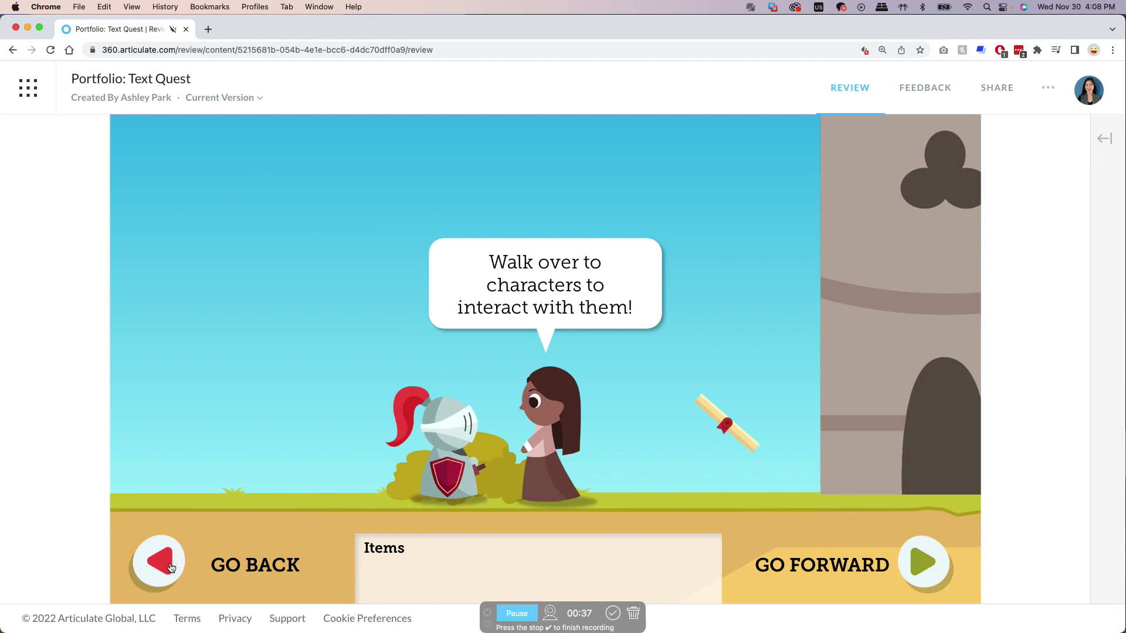
left_click(171, 568)
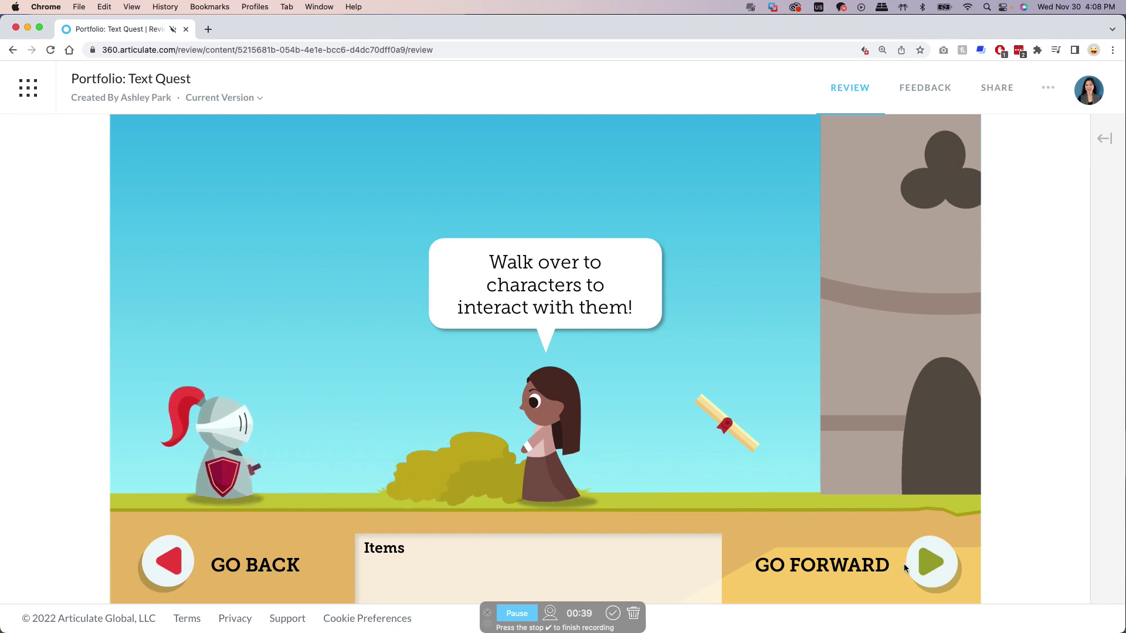
left_click(918, 567)
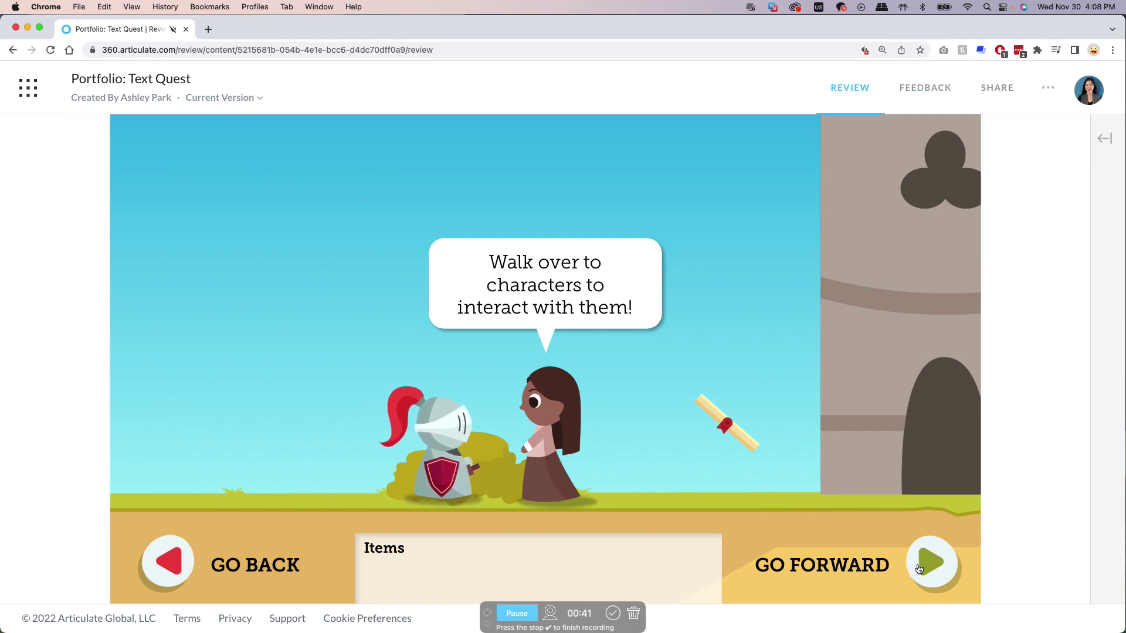
left_click(918, 567)
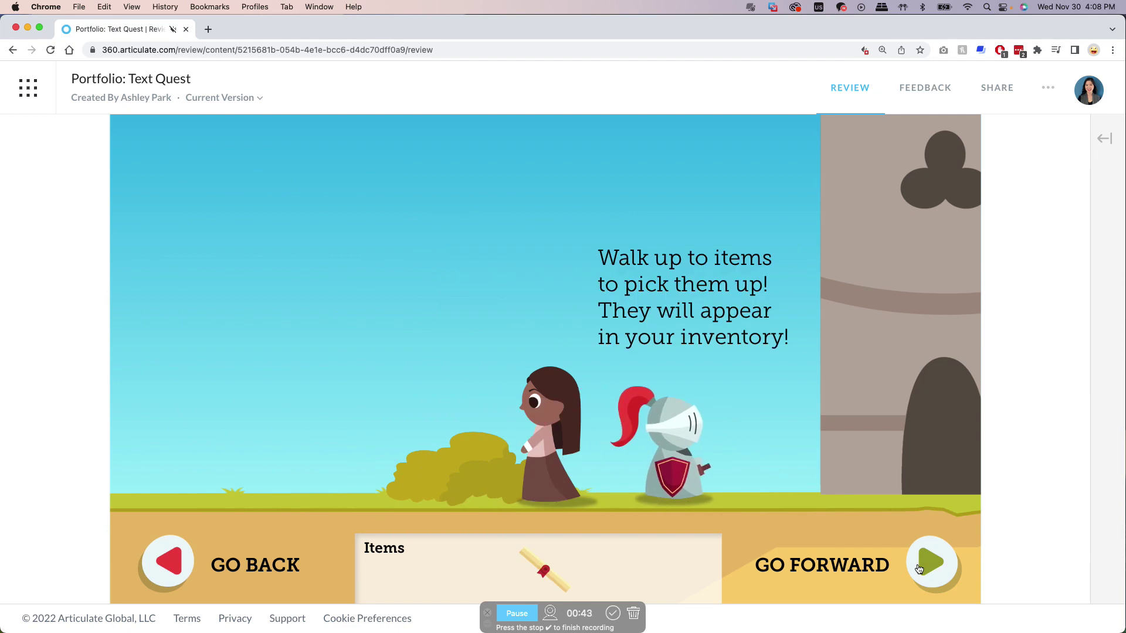
left_click(918, 569)
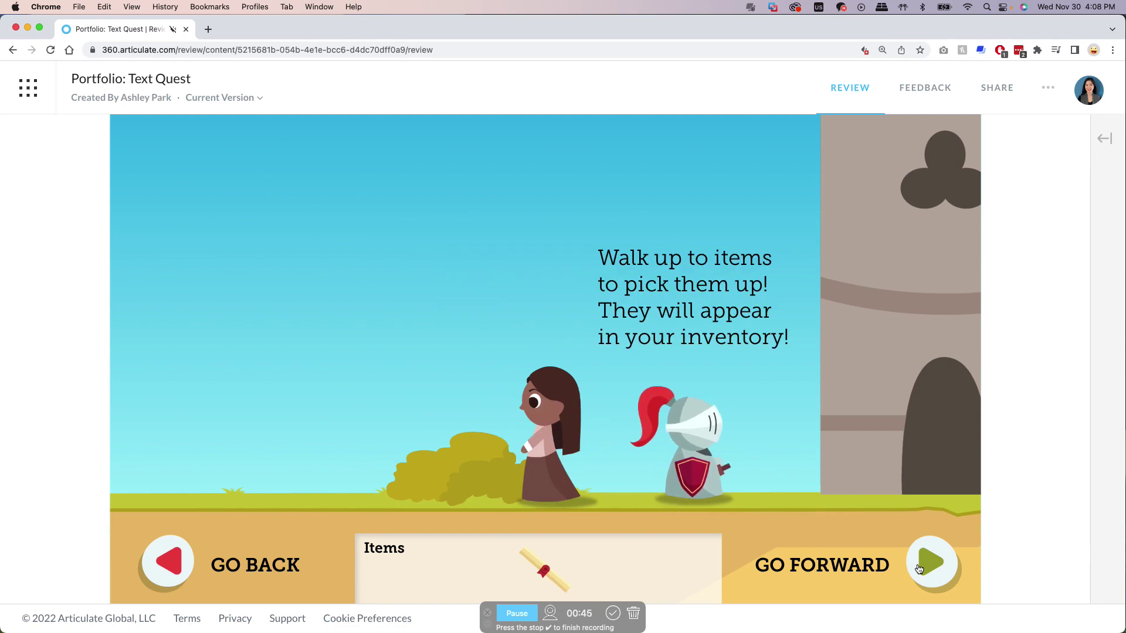
left_click(919, 569)
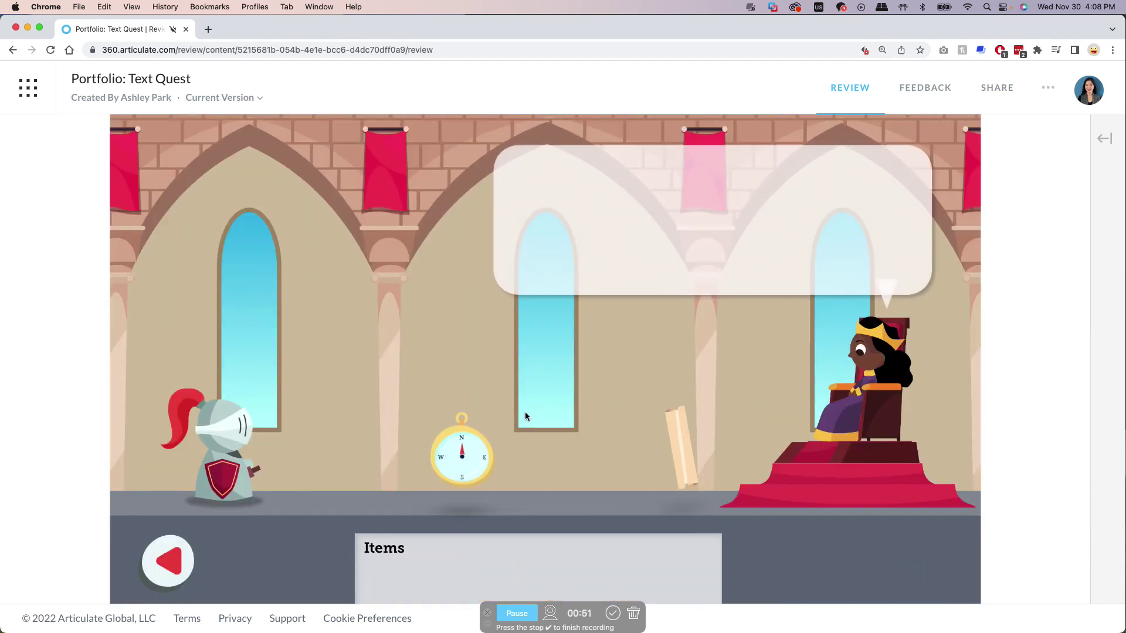
Walk the knight to the compass, close its info panel, and view it from the inventory
left_click(918, 563)
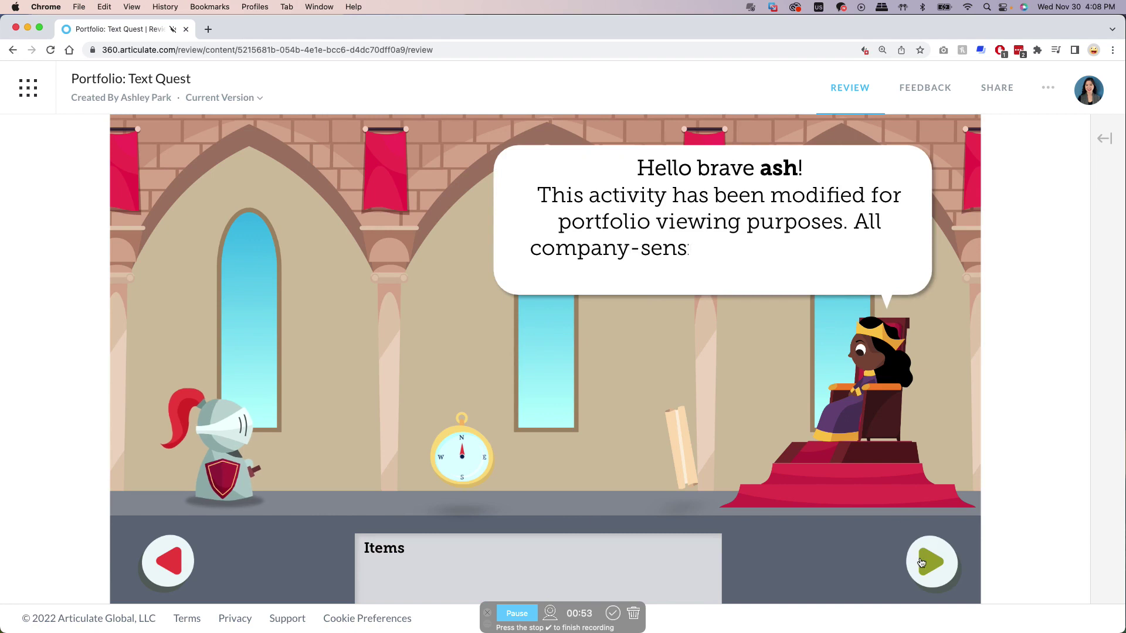
left_click(918, 561)
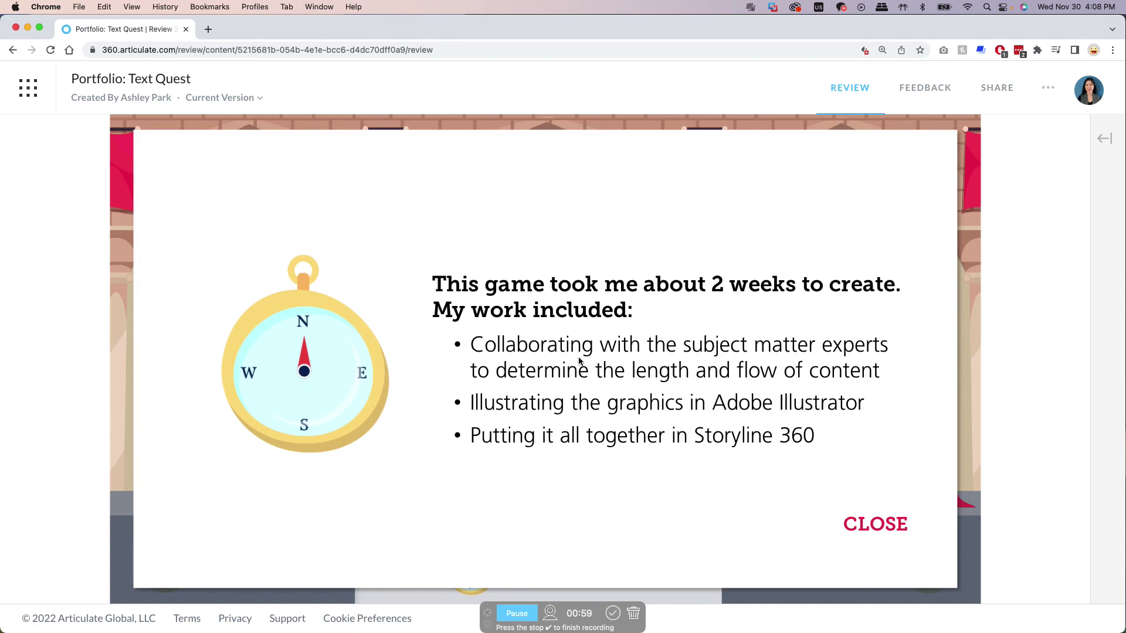
left_click(897, 526)
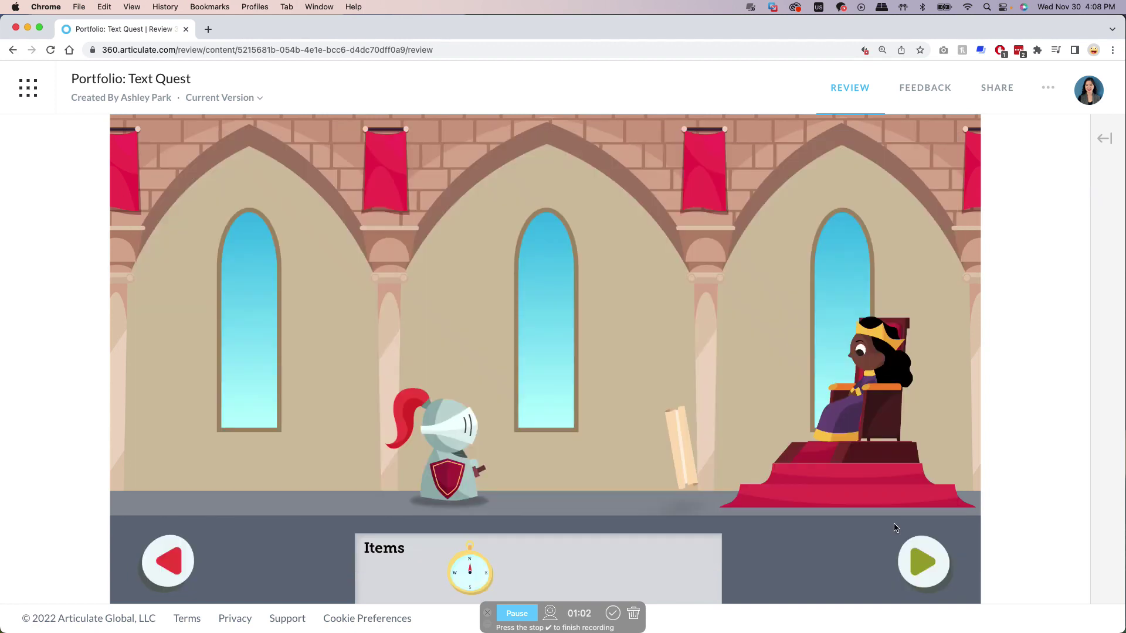
left_click(469, 568)
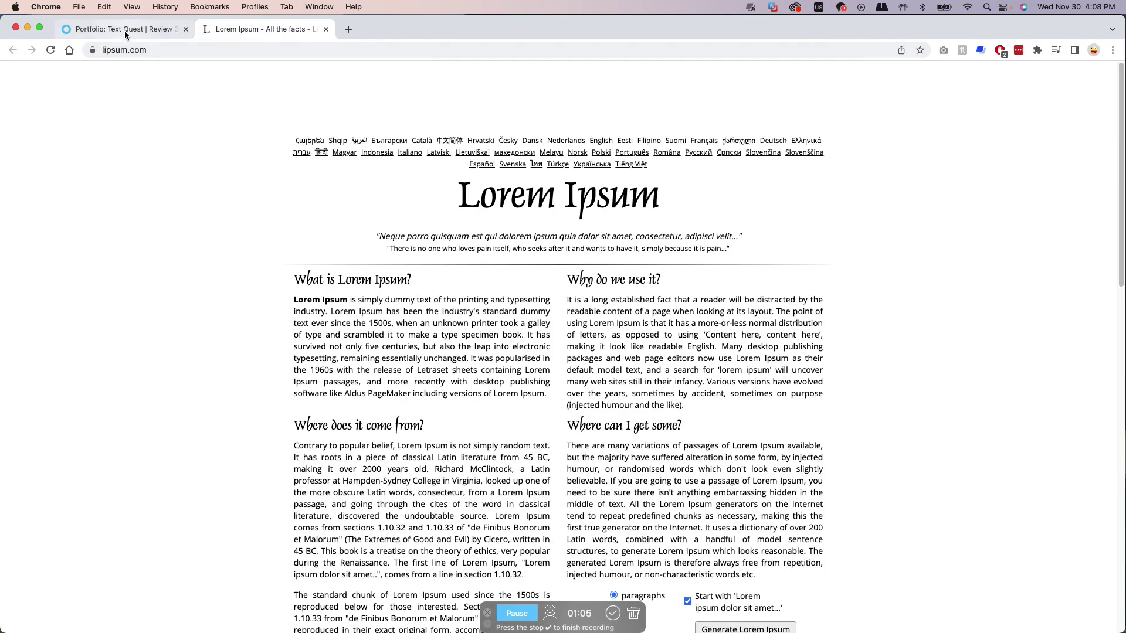
left_click(125, 29)
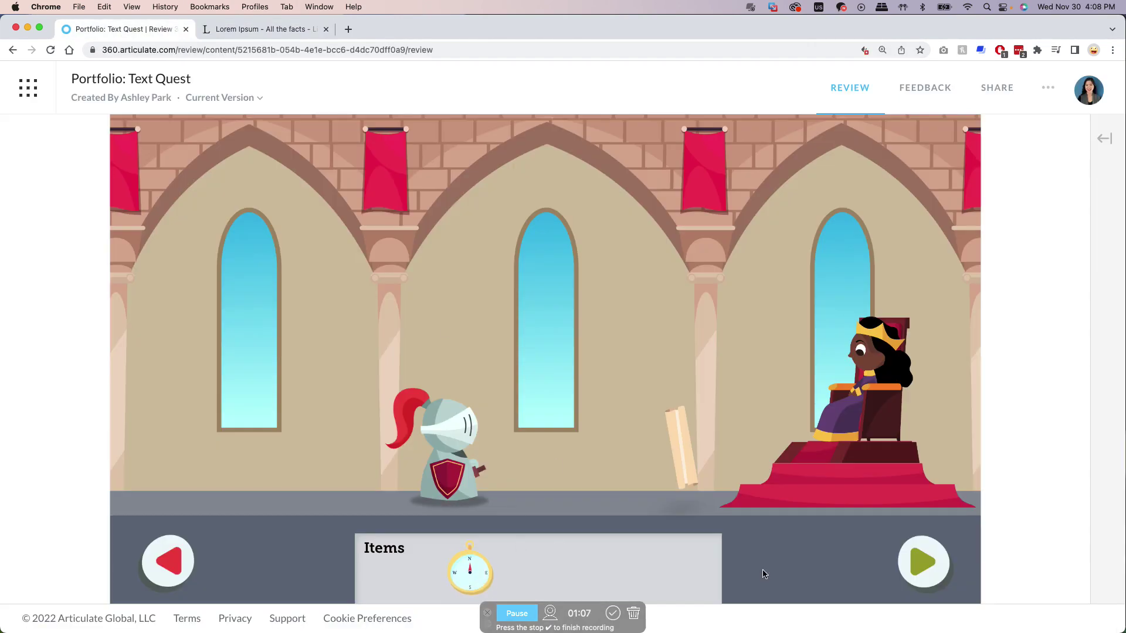
Walk on past the Kingdom of RETELLING map panel to the queen, closing the extra Lorem Ipsum tab
left_click(926, 571)
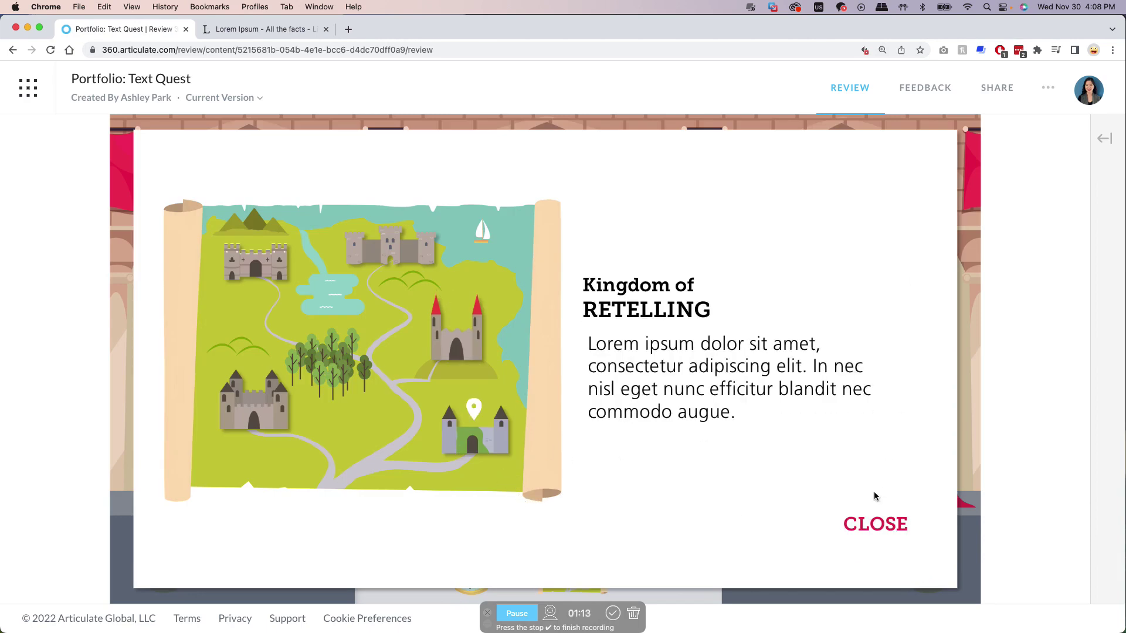
left_click(872, 518)
left_click(926, 560)
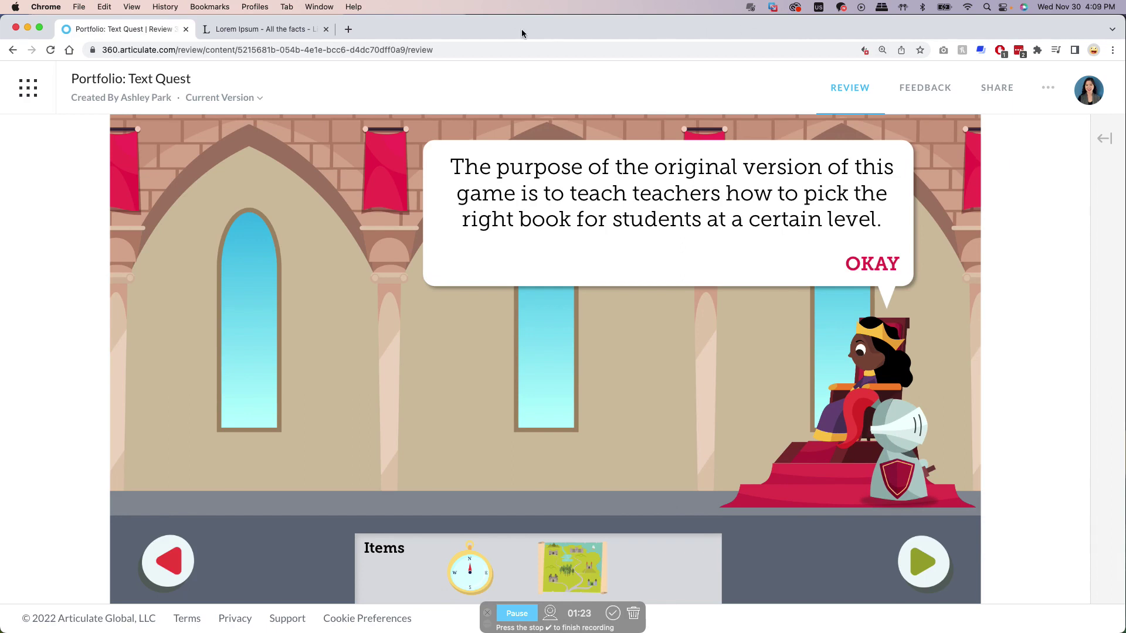
left_click(326, 30)
On slide 1.2 How to play, select the knight's forward motion path and scroll its triggers
key("ctrl+Right")
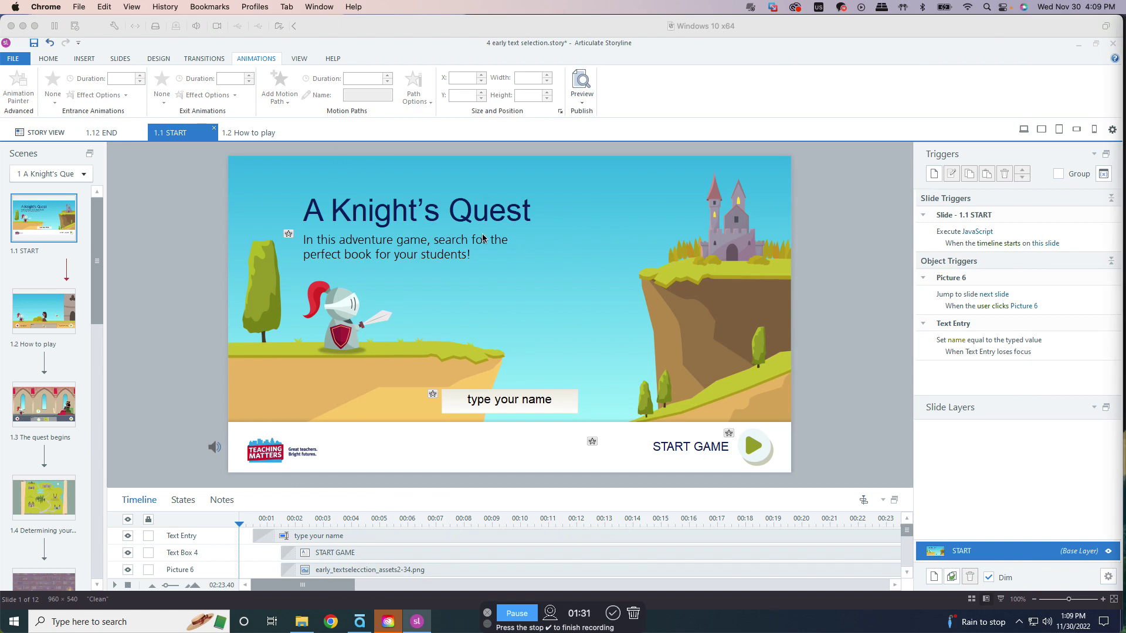
left_click(50, 313)
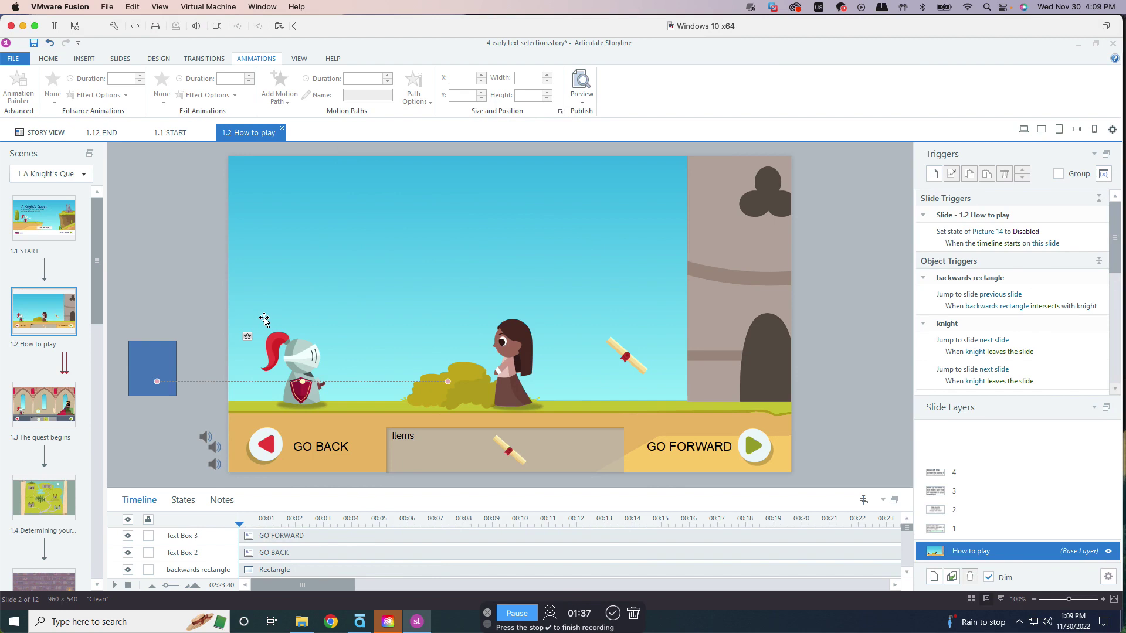
left_click(284, 352)
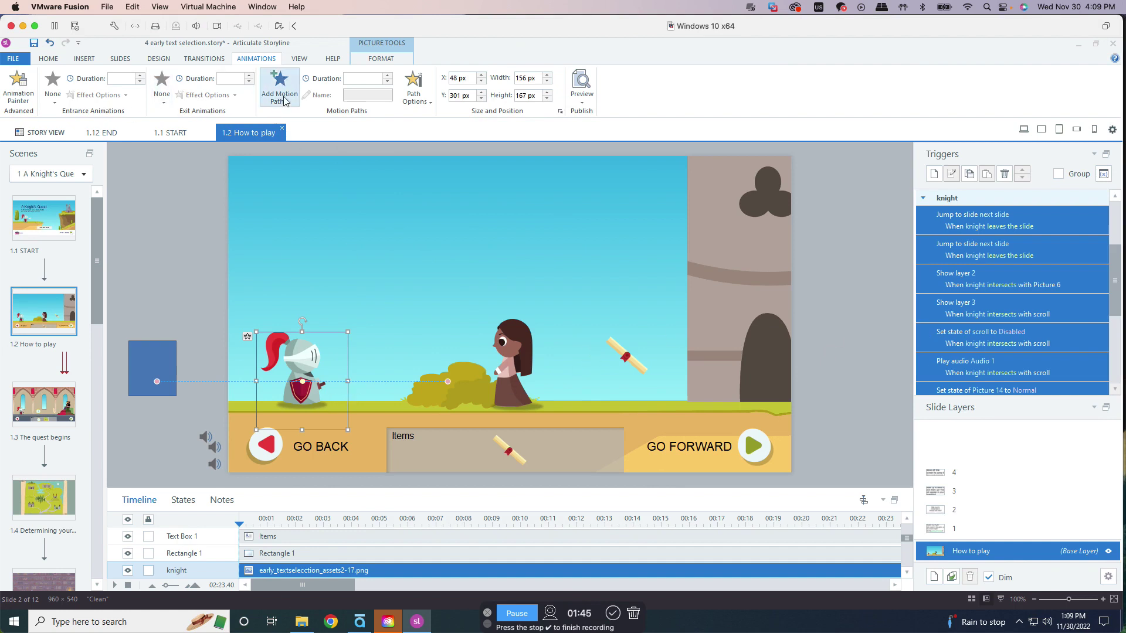
left_click(447, 384)
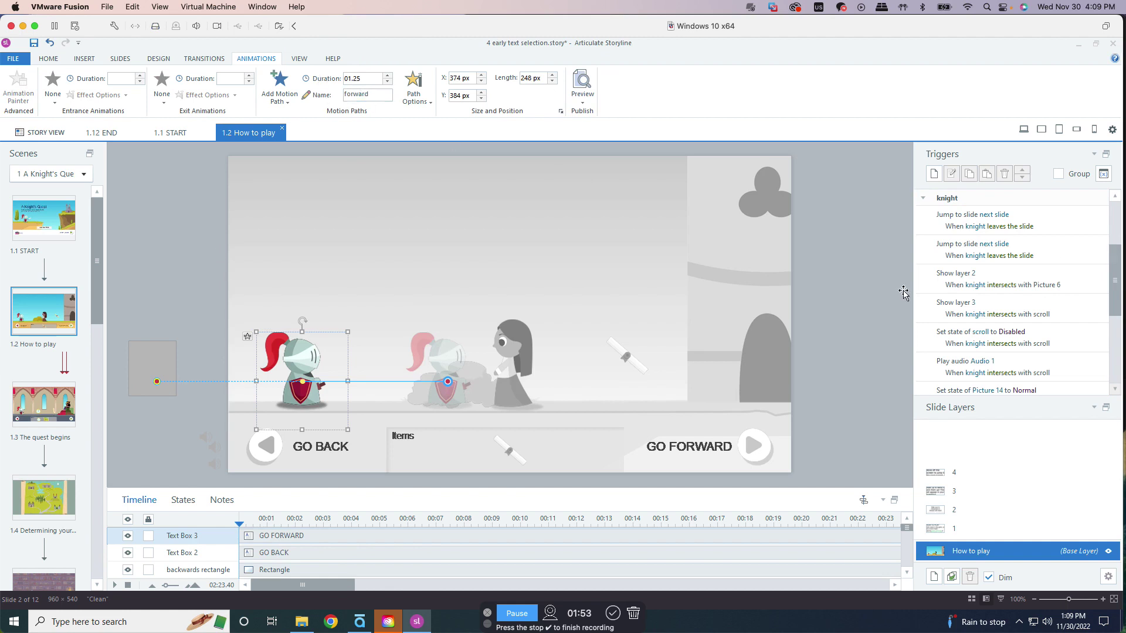
left_click_drag(1066, 397, 1067, 484)
scroll(1112, 386, "down", 5)
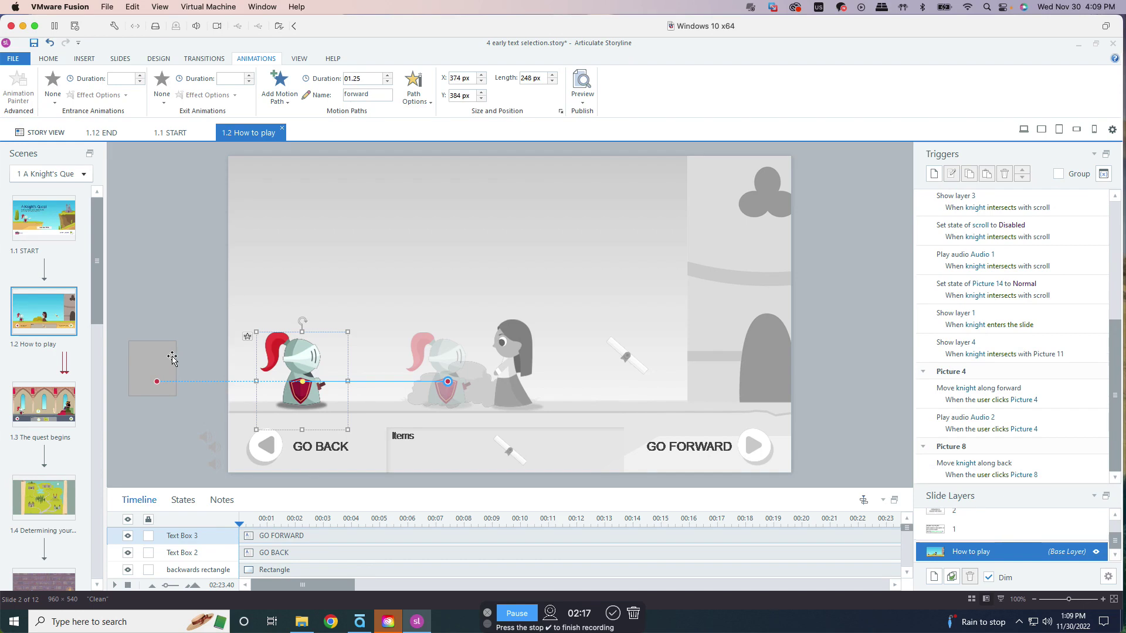
left_click(132, 364)
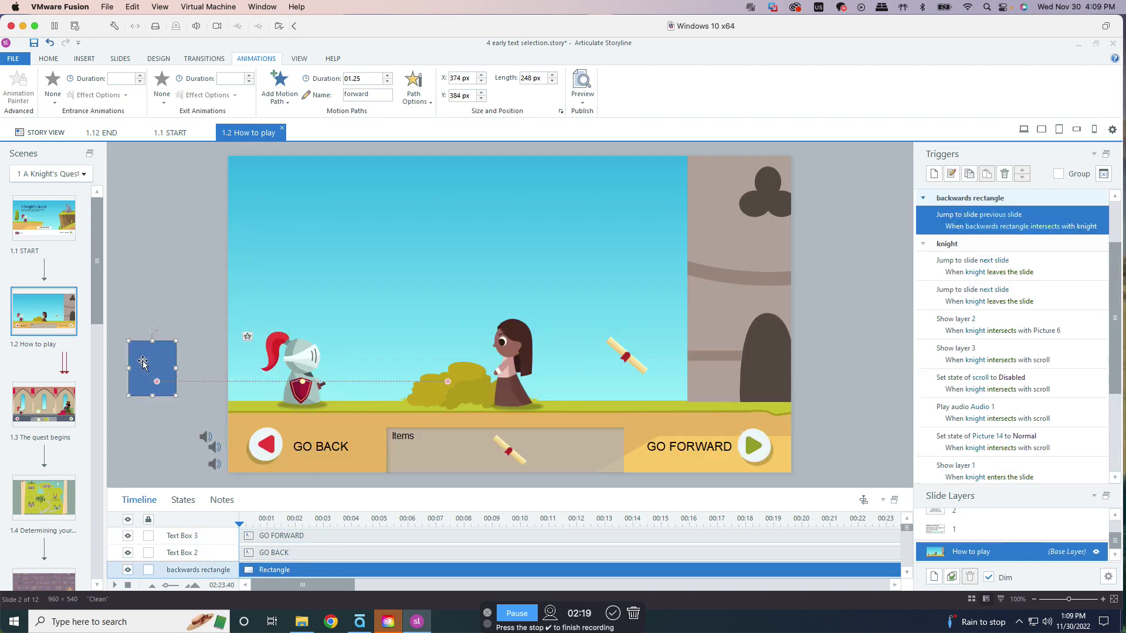
left_click(160, 358)
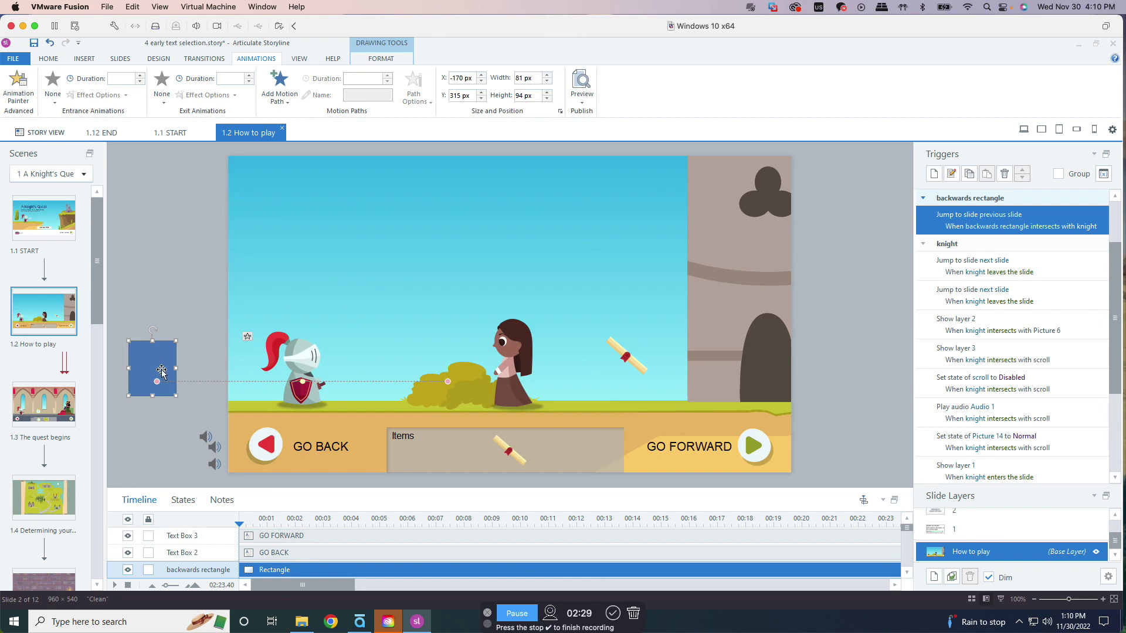
left_click(168, 321)
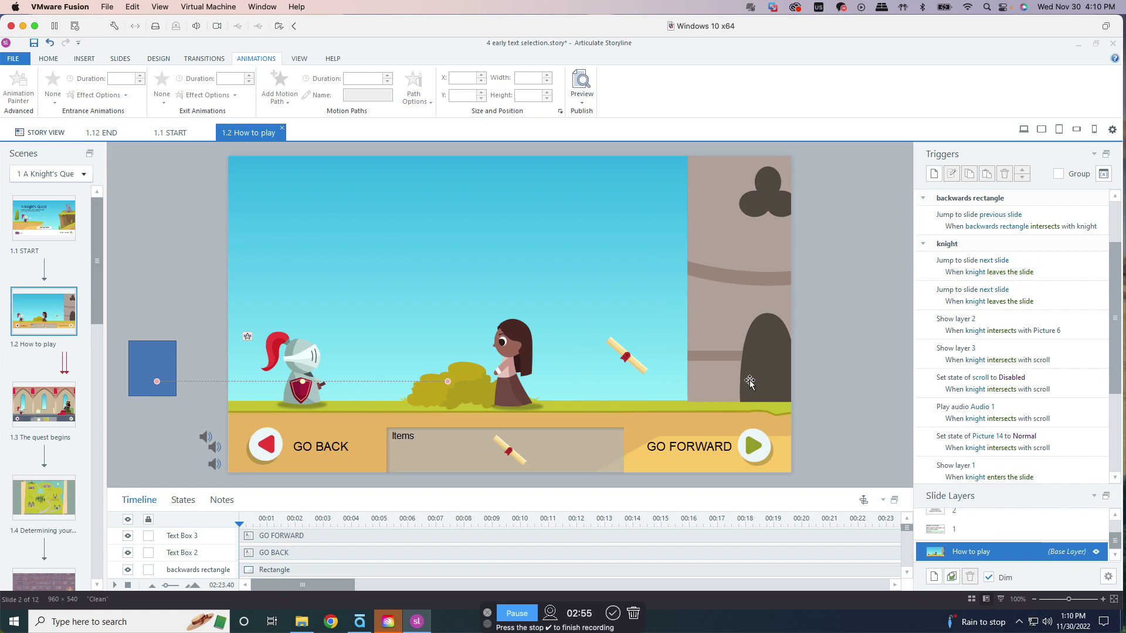
On slide 1.3 The quest begins, inspect the compass triggers, slide layers and green hotspot
left_click(61, 416)
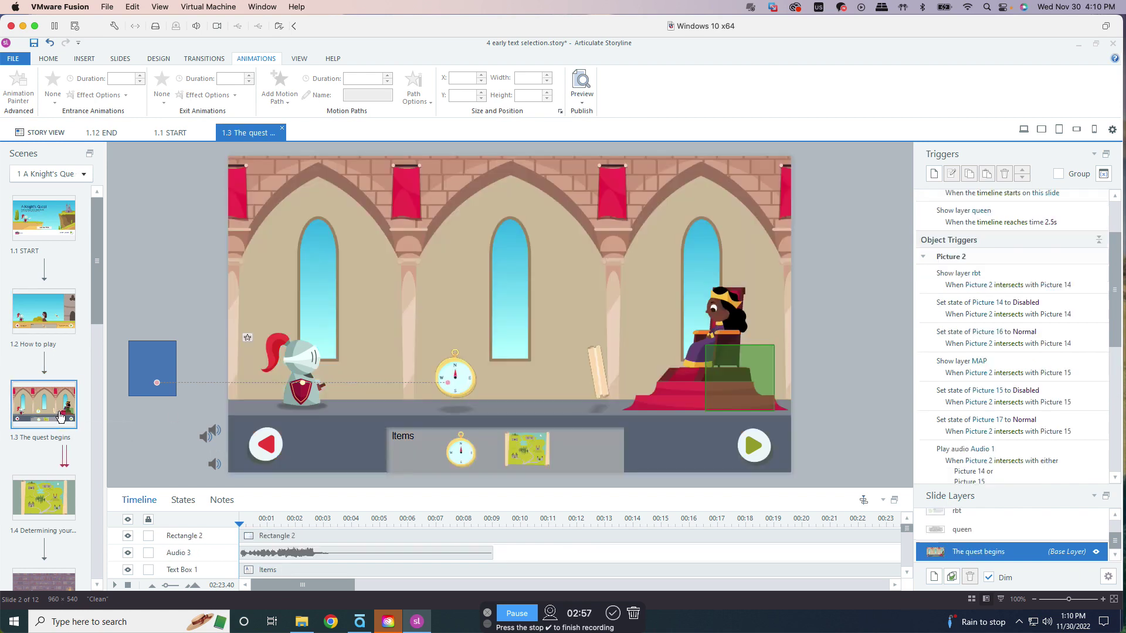
left_click(469, 380)
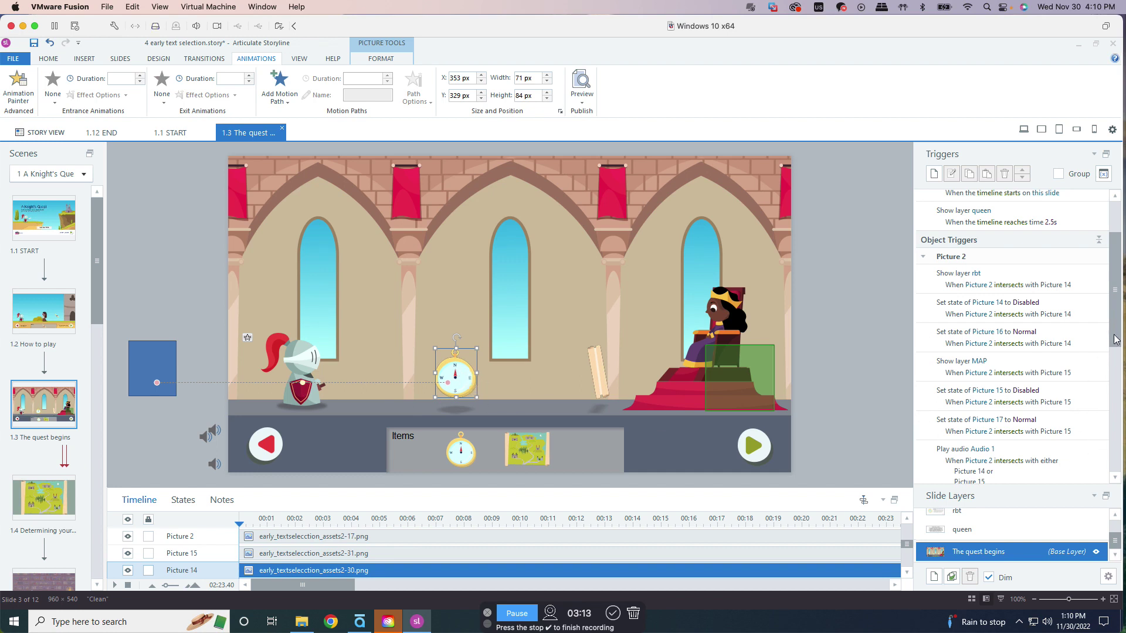
scroll(1032, 364, "down", 1)
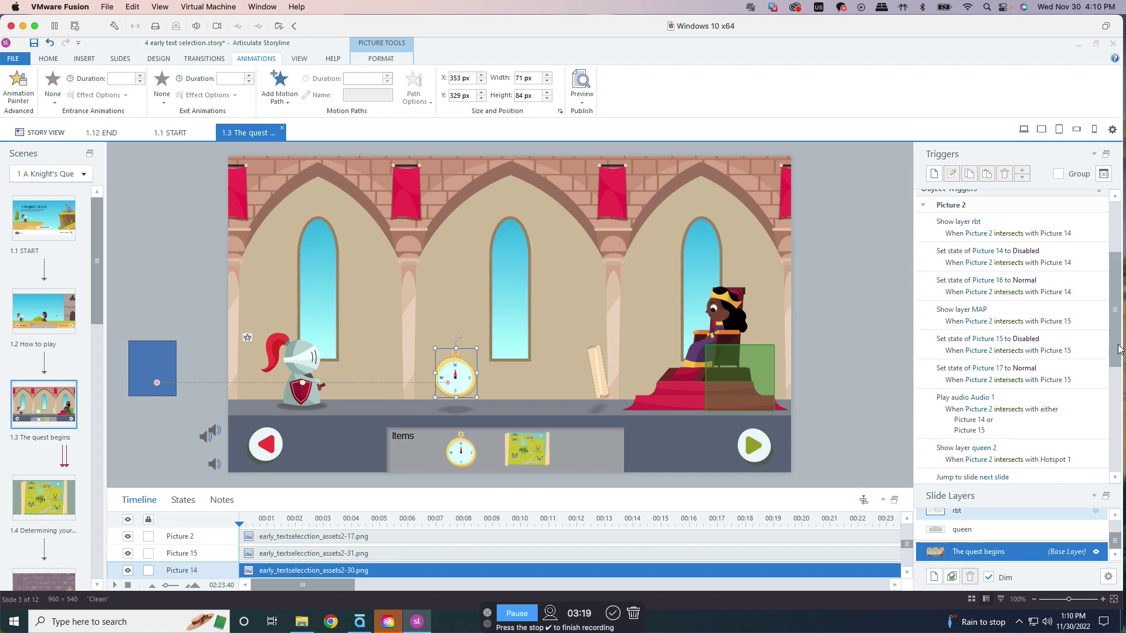
left_click_drag(1120, 349, 1120, 390)
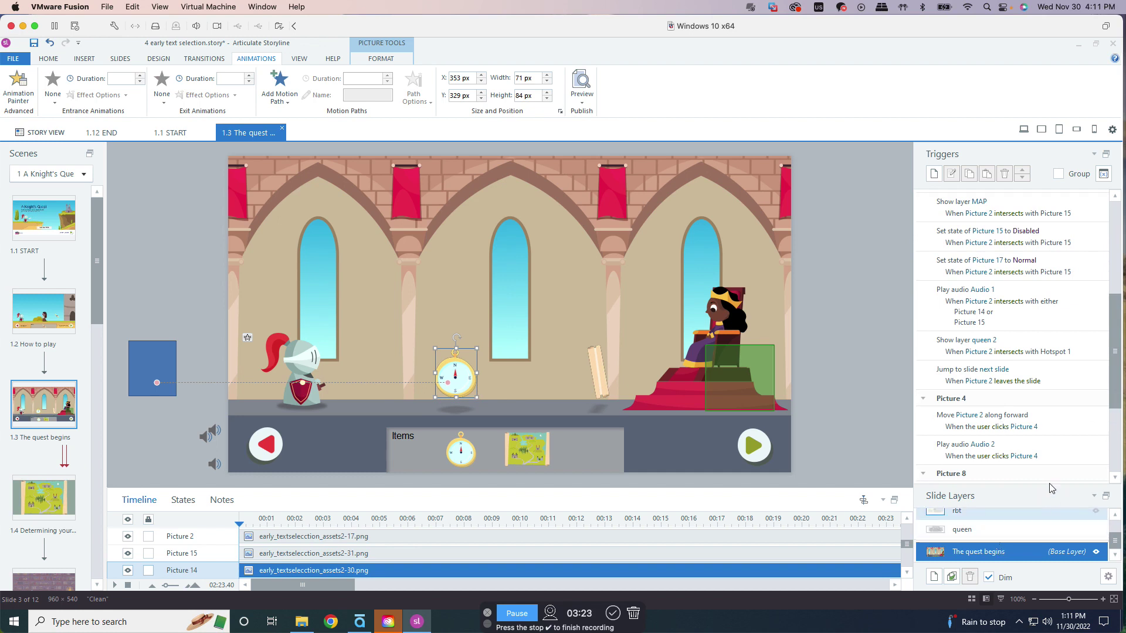
left_click_drag(1050, 487, 1050, 445)
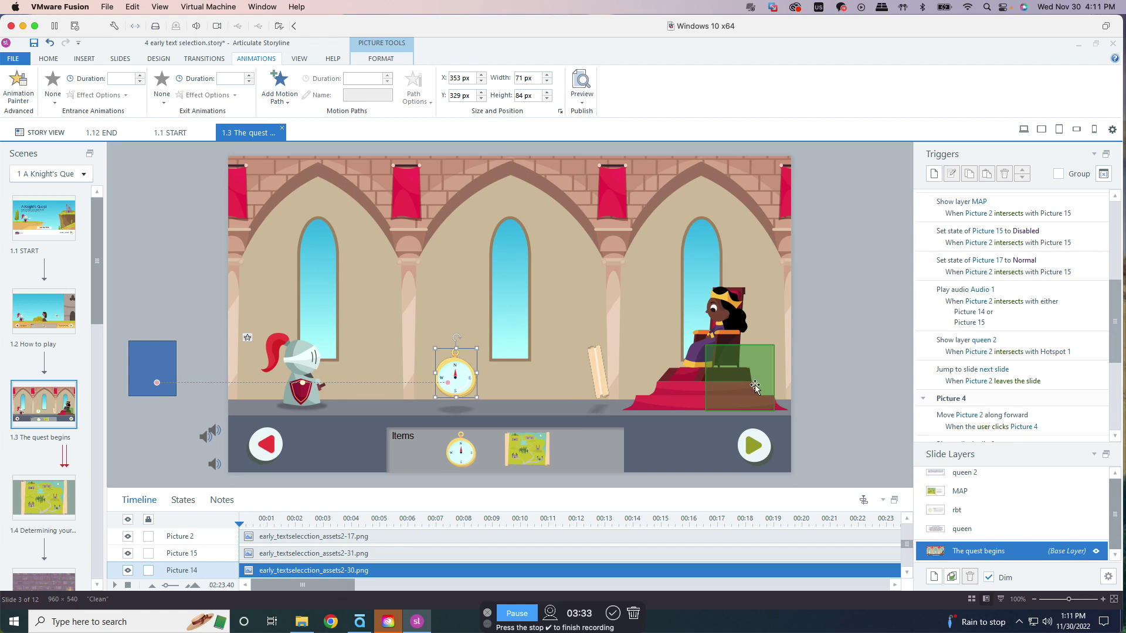
left_click(731, 386)
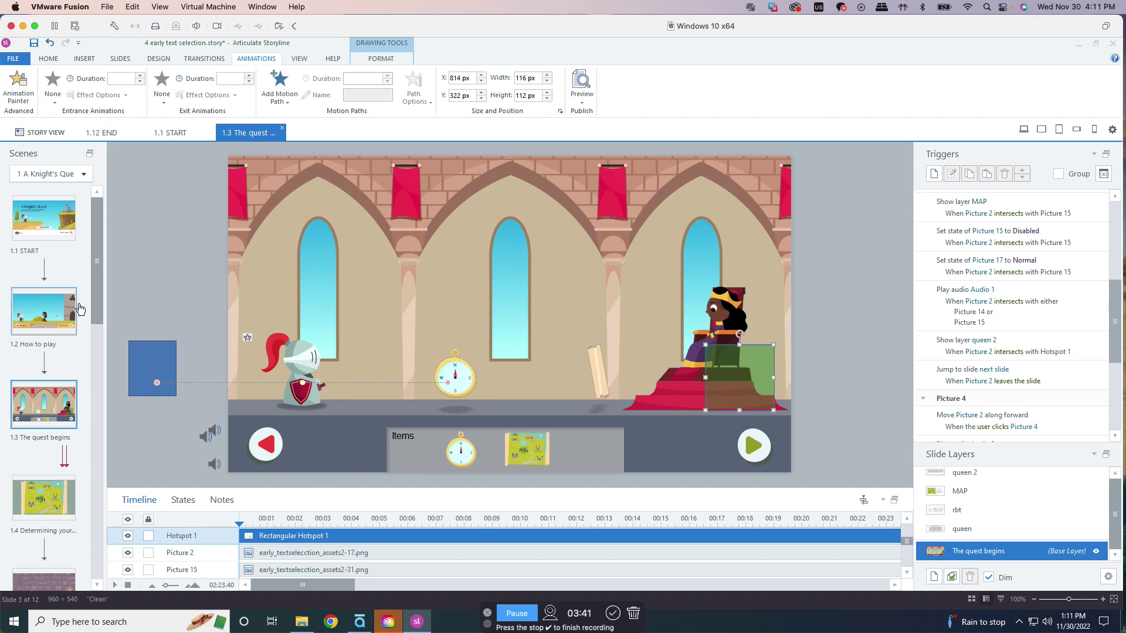
left_click_drag(92, 294, 101, 398)
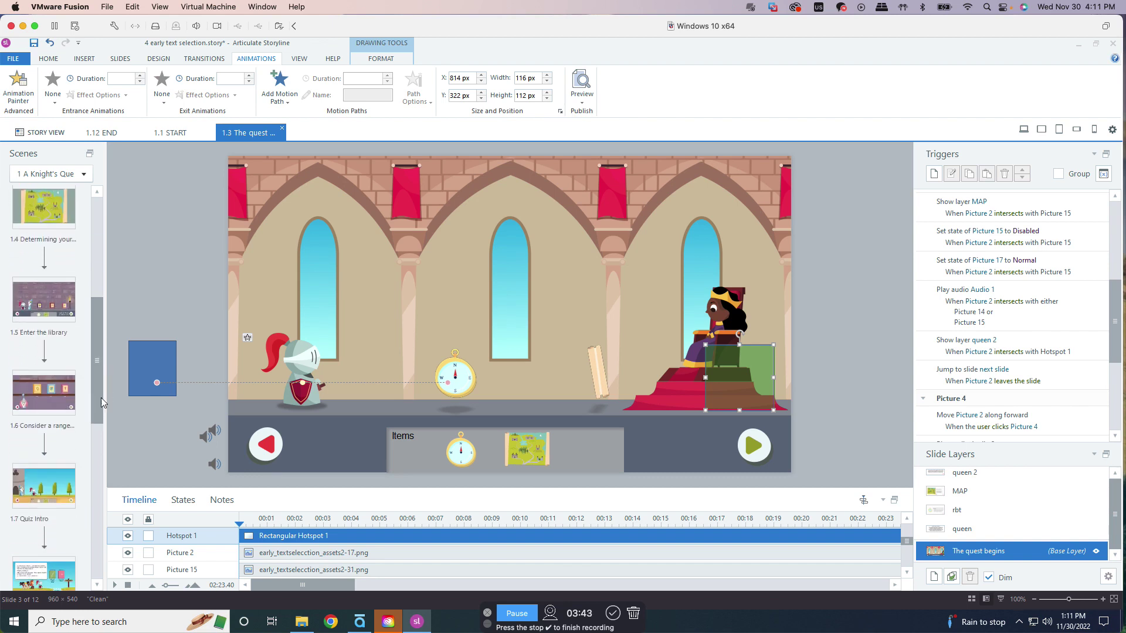
Open the Enter the library slide and walk the knight forward into the library
left_click(50, 308)
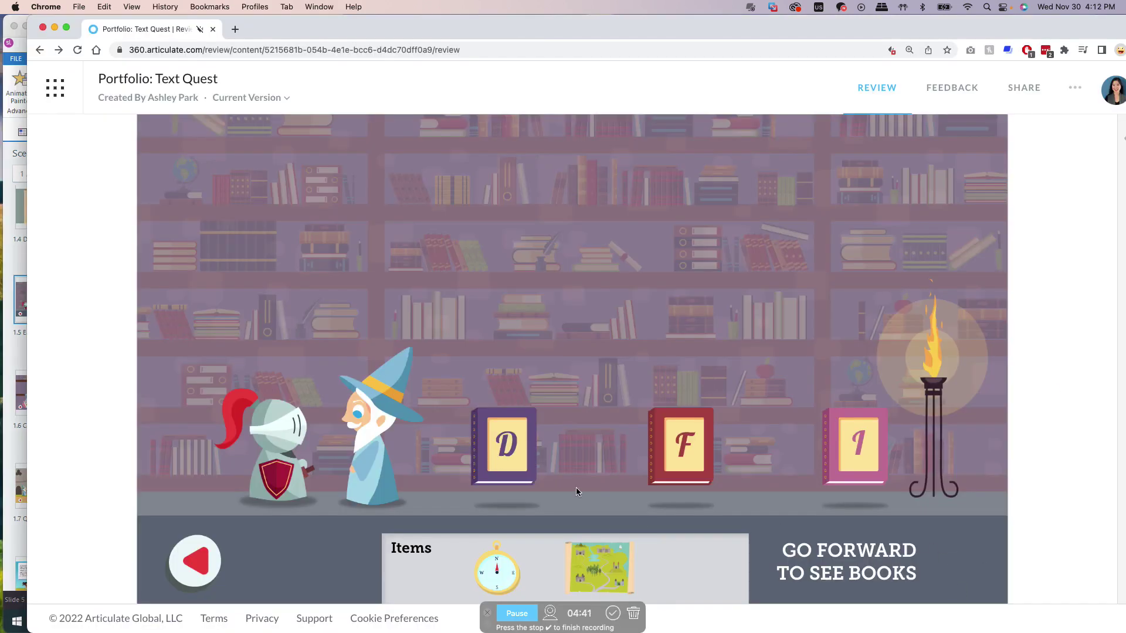
left_click(980, 578)
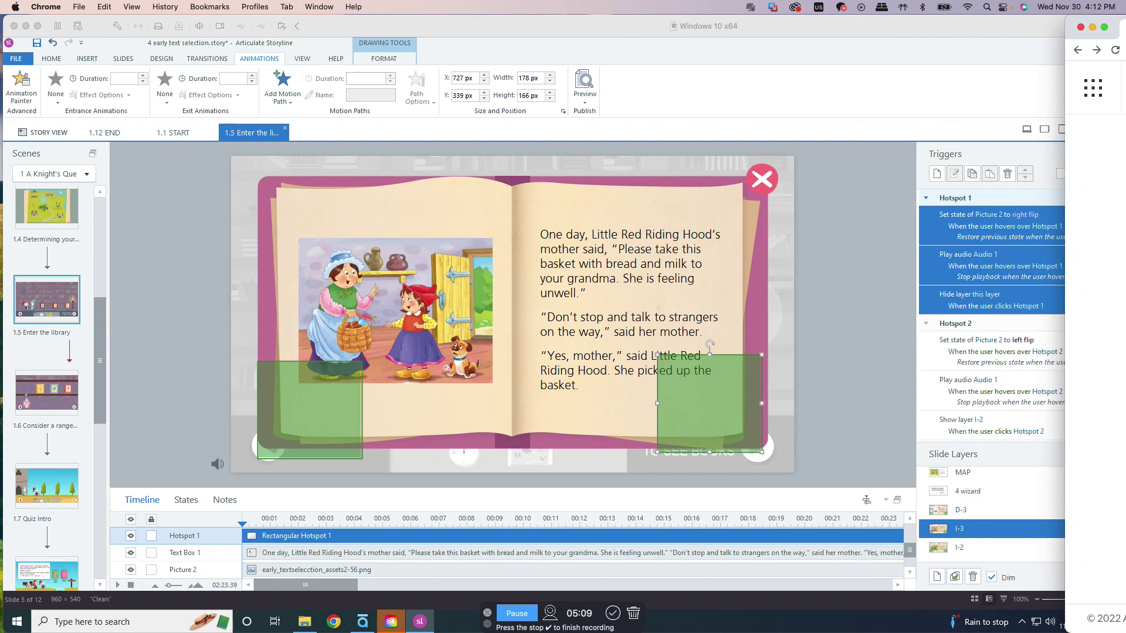
Inspect the book's Normal, left flip and right flip states, then the right-page hotspot and audio
left_click(859, 312)
left_click(582, 402)
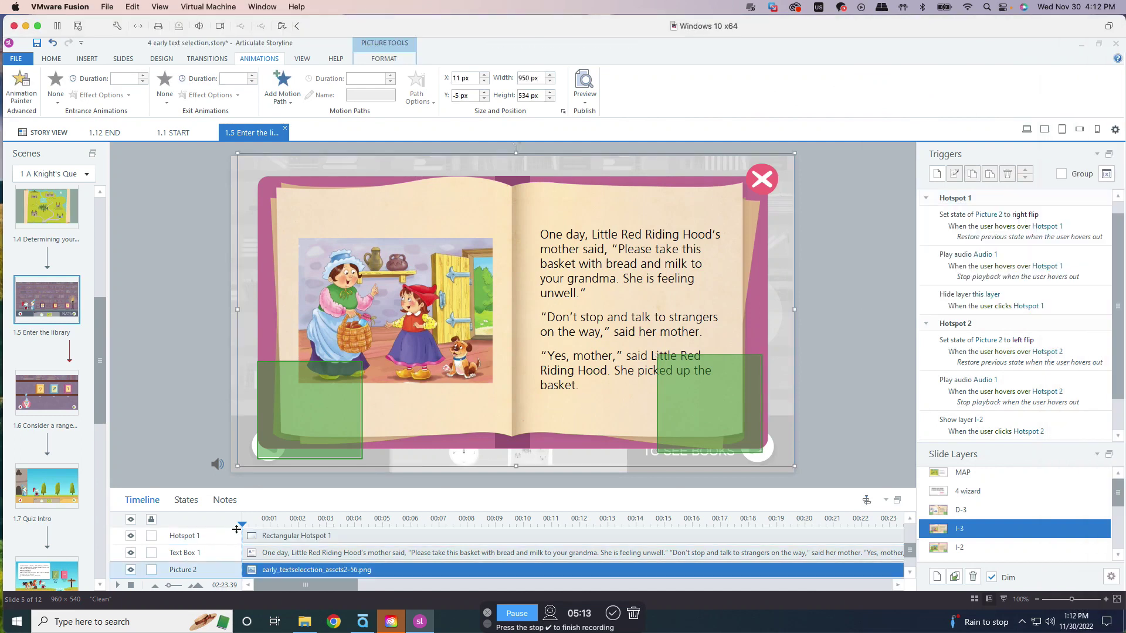
left_click(186, 500)
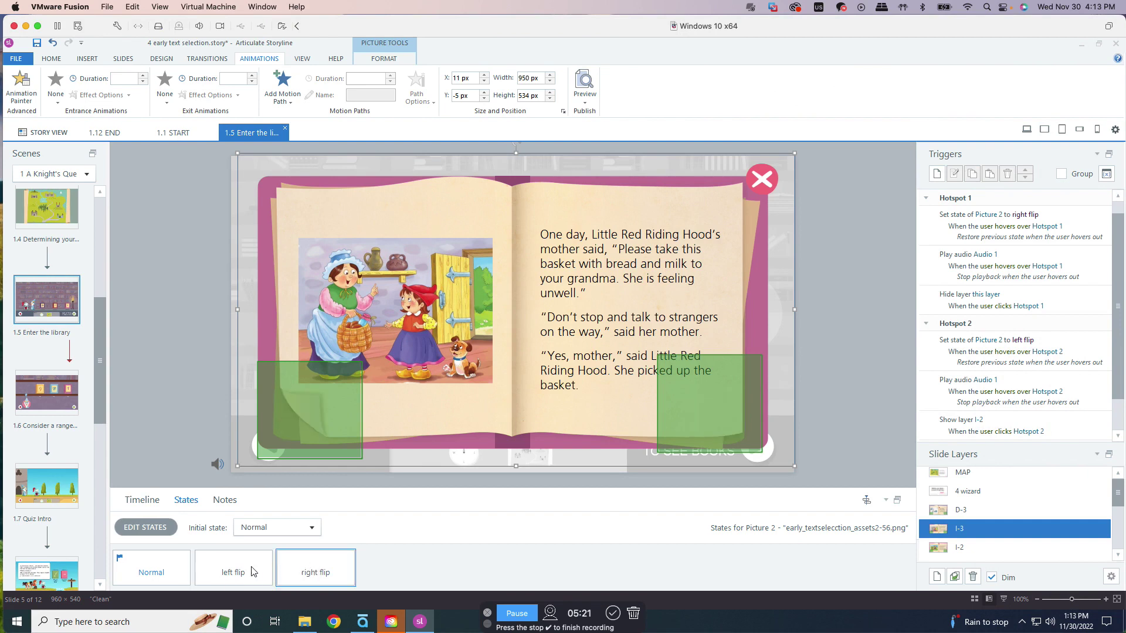
left_click(874, 385)
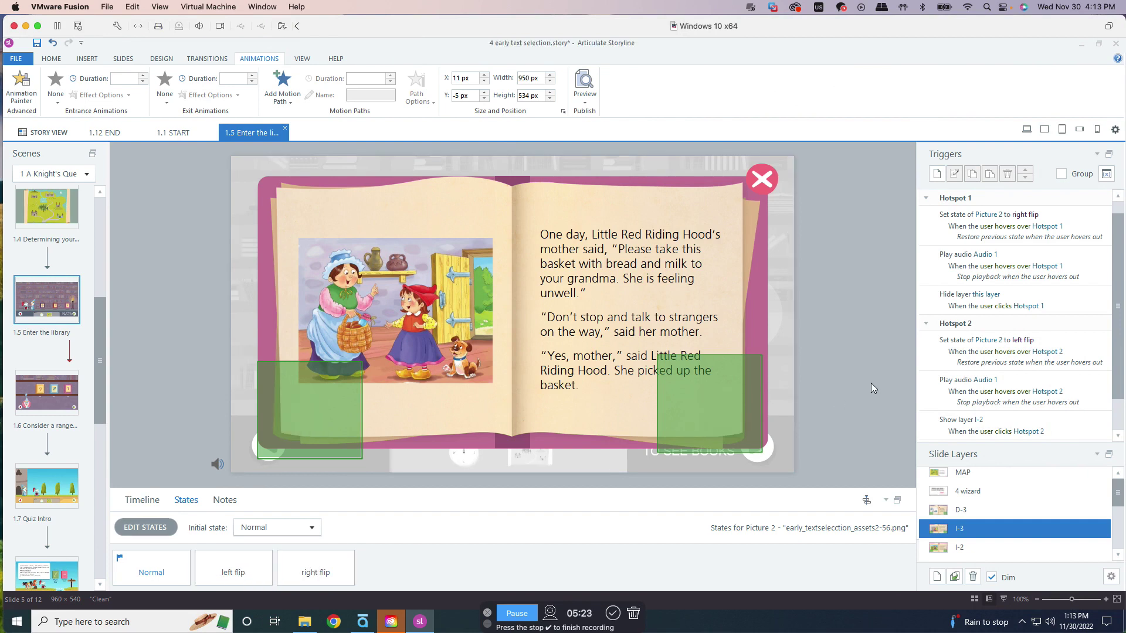
left_click(721, 400)
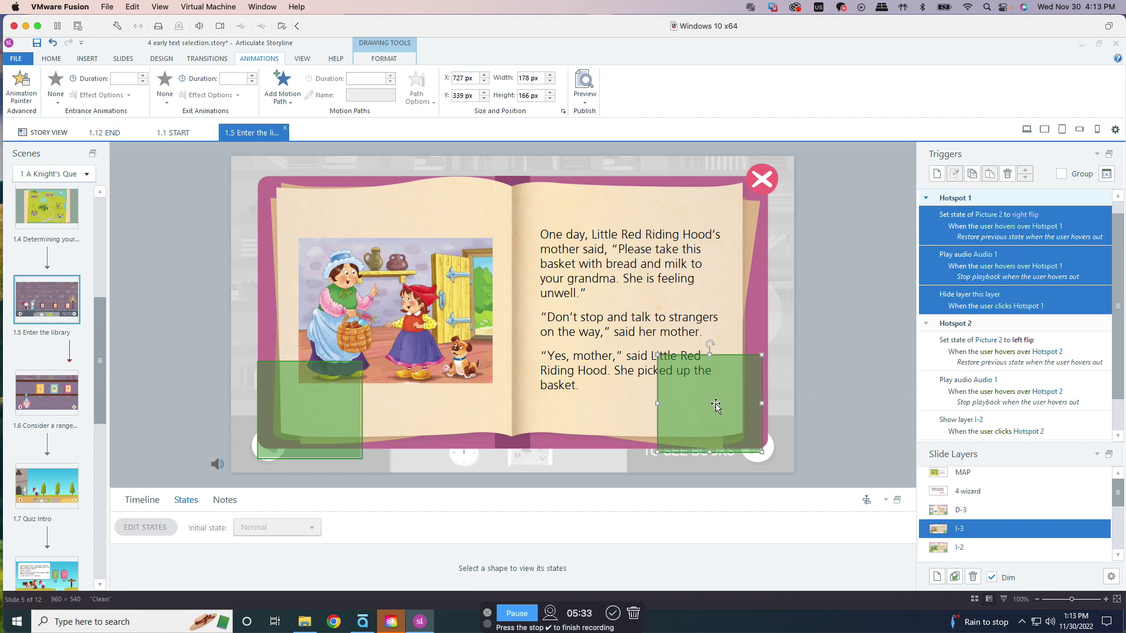
left_click(211, 464)
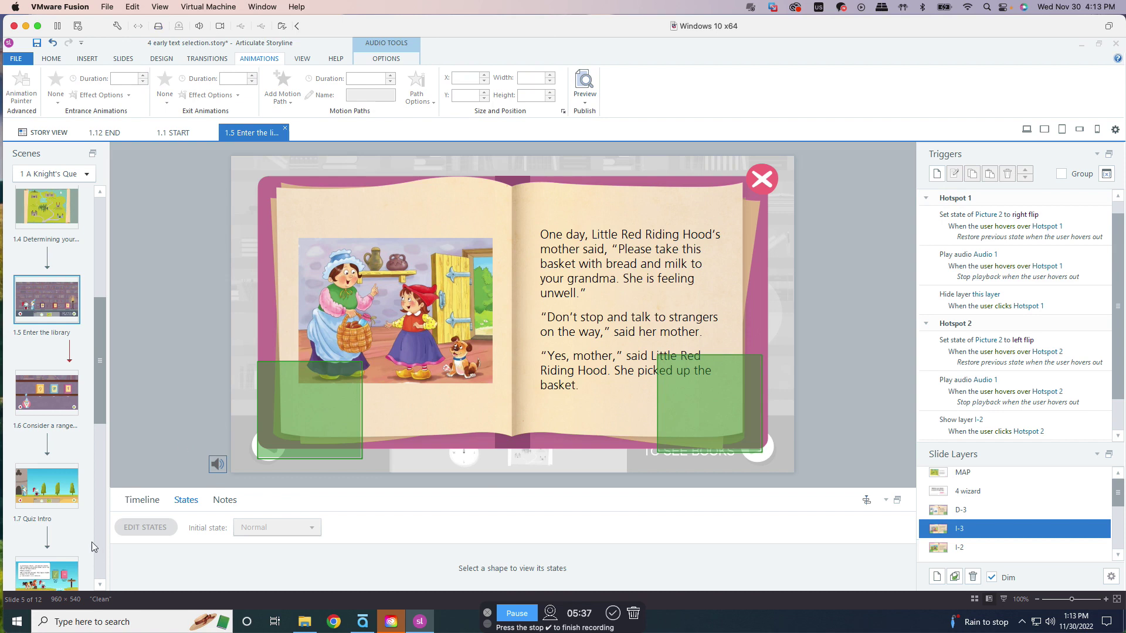
Step through slides 1.8 Case Study 1 and 1.11 Return to the castle to 1.12 END
left_click_drag(96, 385, 110, 468)
left_click(74, 352)
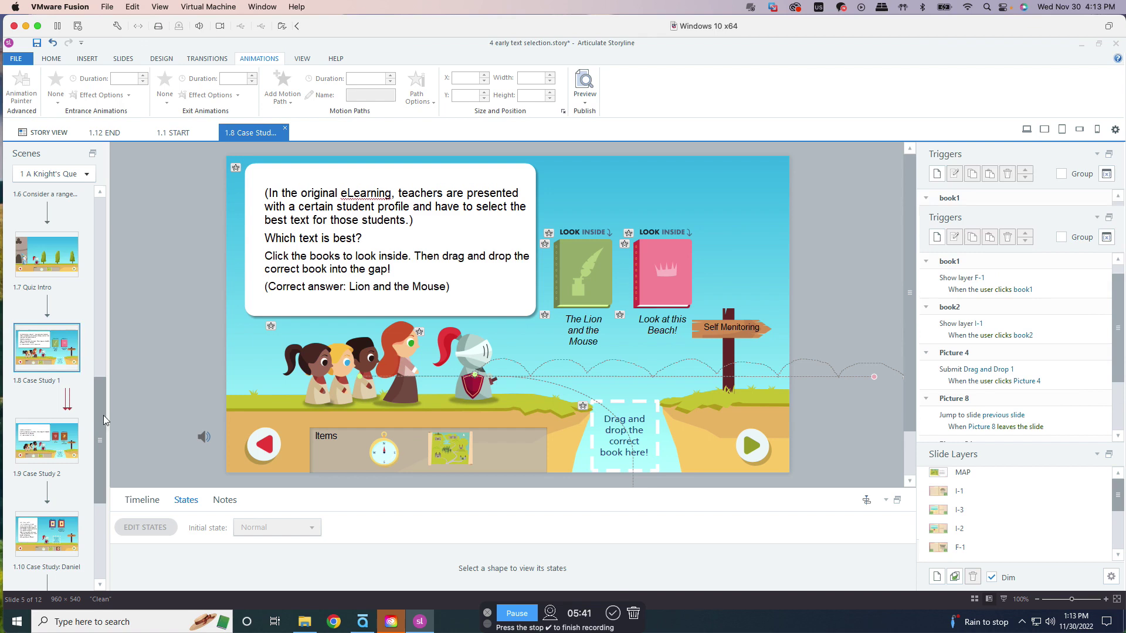
left_click_drag(111, 414, 105, 496)
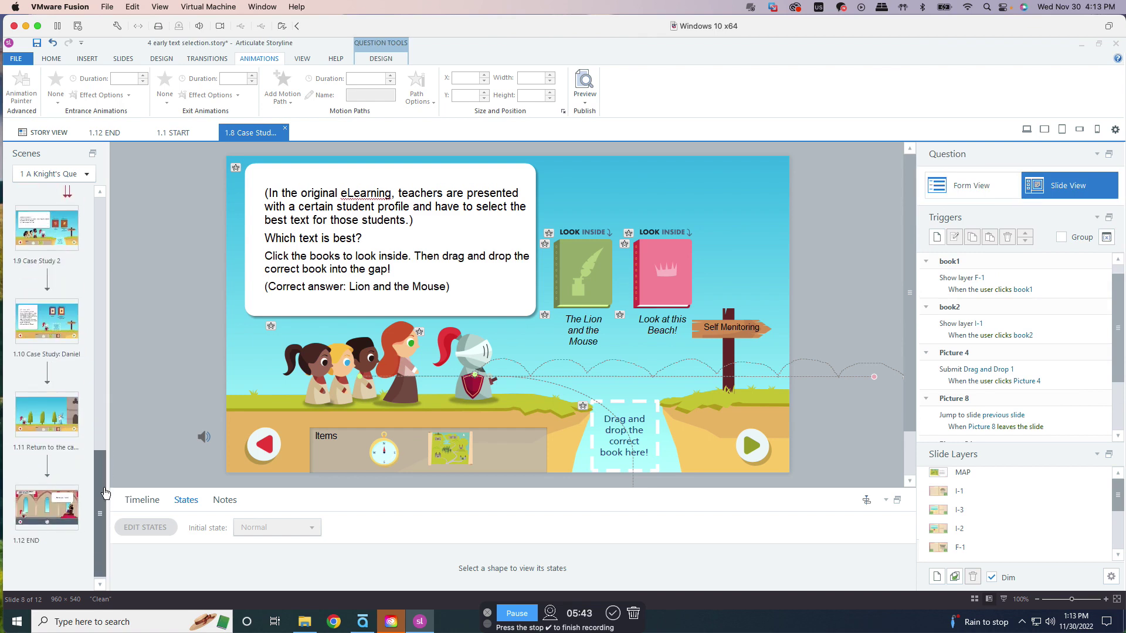
left_click(54, 435)
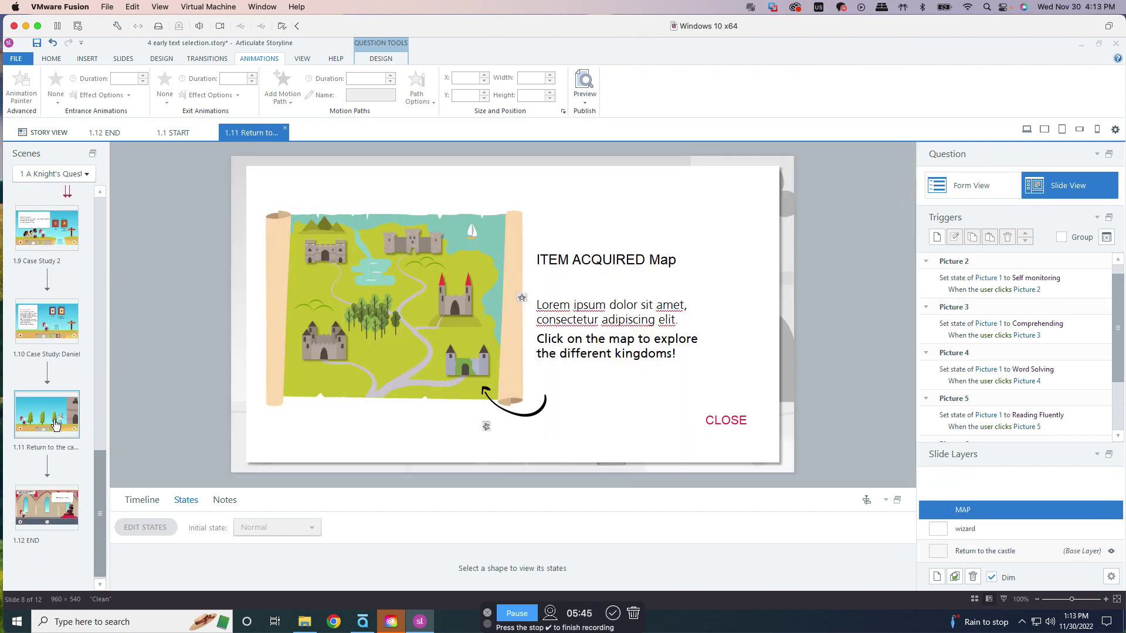
left_click(40, 493)
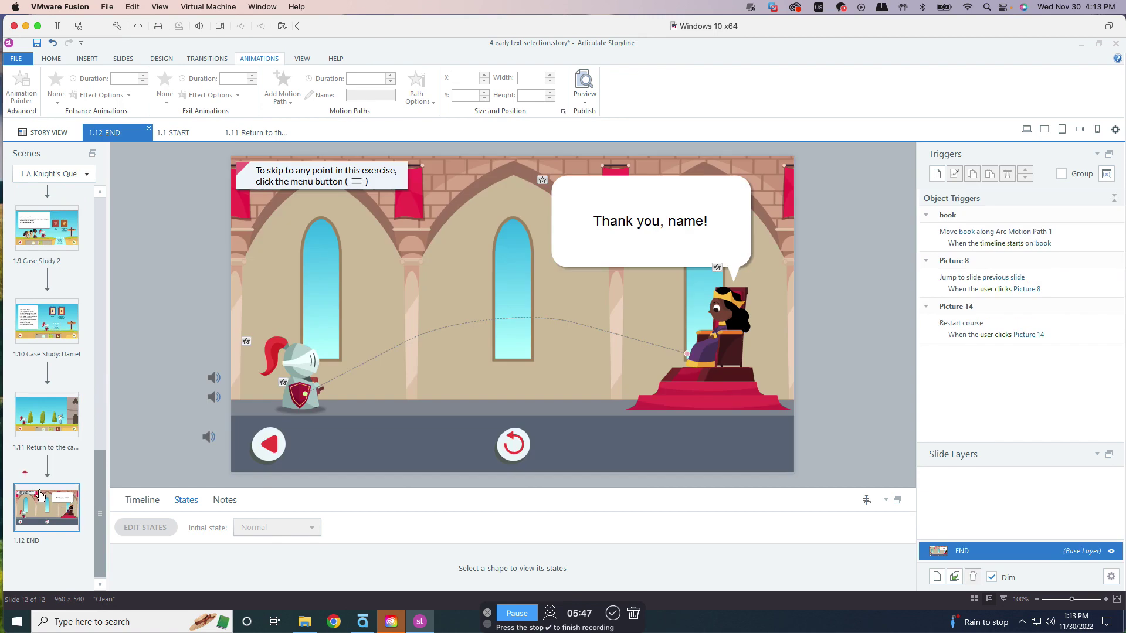